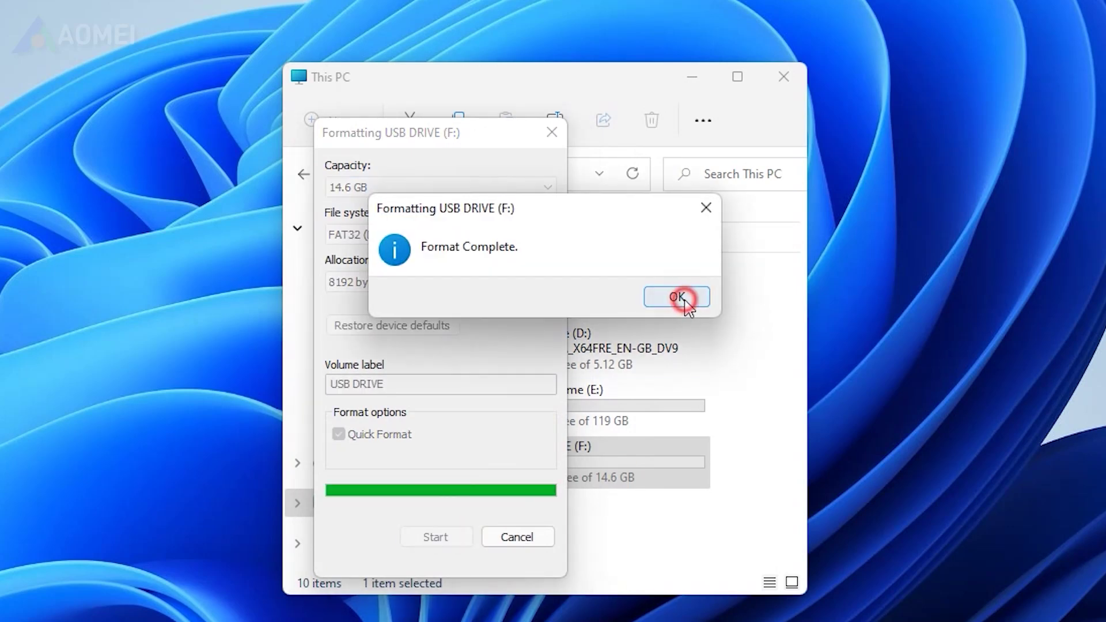
Step: Acknowledge the completed format of USB DRIVE (F:) and close the Format dialog
{"action": "left_click", "coordinate": [676, 297]}
{"action": "left_click", "coordinate": [518, 537]}
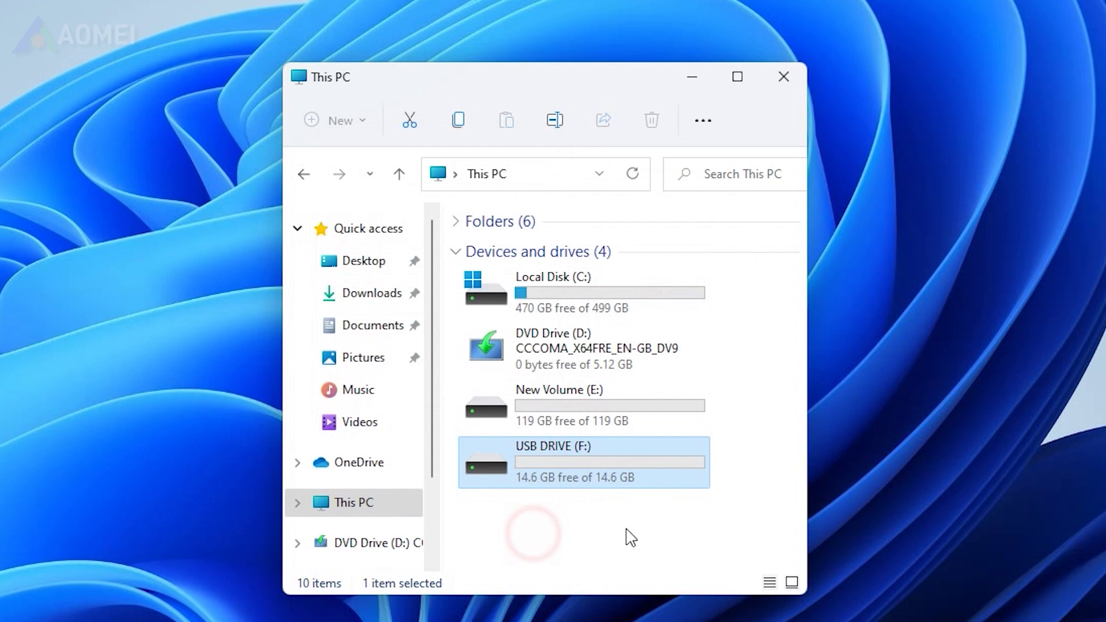
Step: Copy the Trojan-Qt5-Windows.1.1.6 folder and PAssist_Setup installer into USB DRIVE (F:)
{"action": "double_click", "coordinate": [640, 458]}
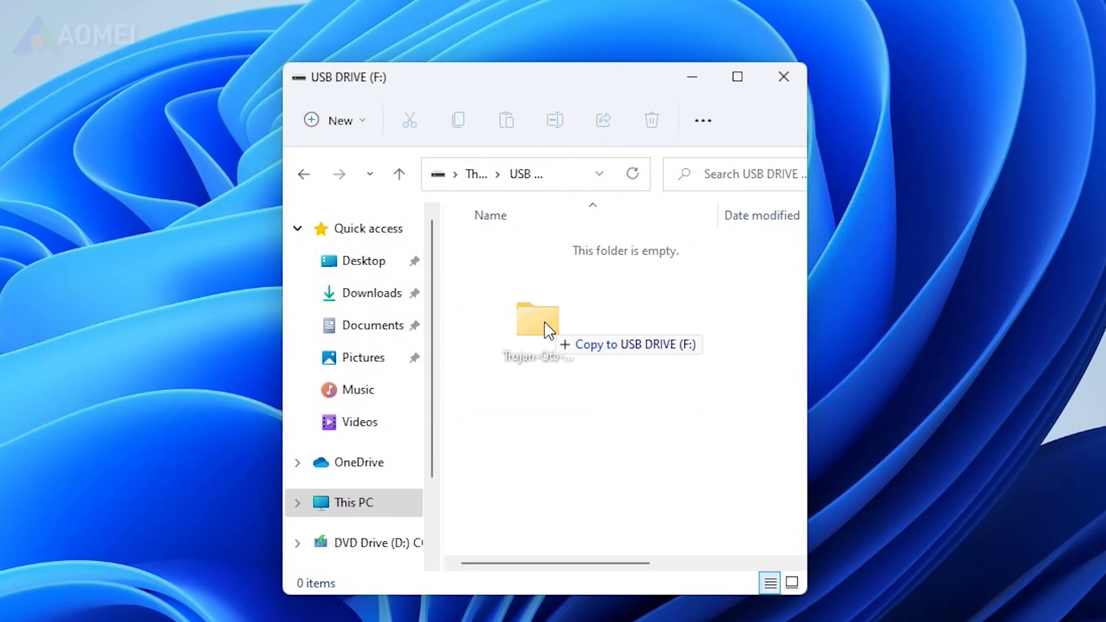
{"action": "left_click_drag", "start_coordinate": [547, 331], "coordinate": [546, 330]}
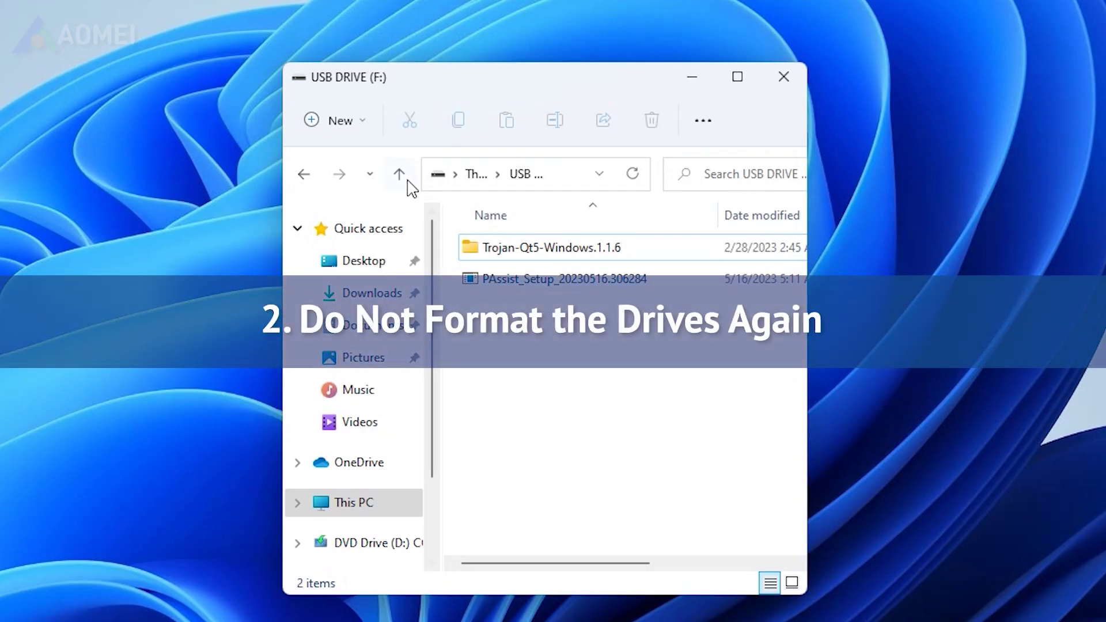
Step: Format USB DRIVE (F:) from This PC, confirming the data-erase and drive-in-use warnings
{"action": "left_click", "coordinate": [400, 174]}
{"action": "left_click", "coordinate": [575, 449]}
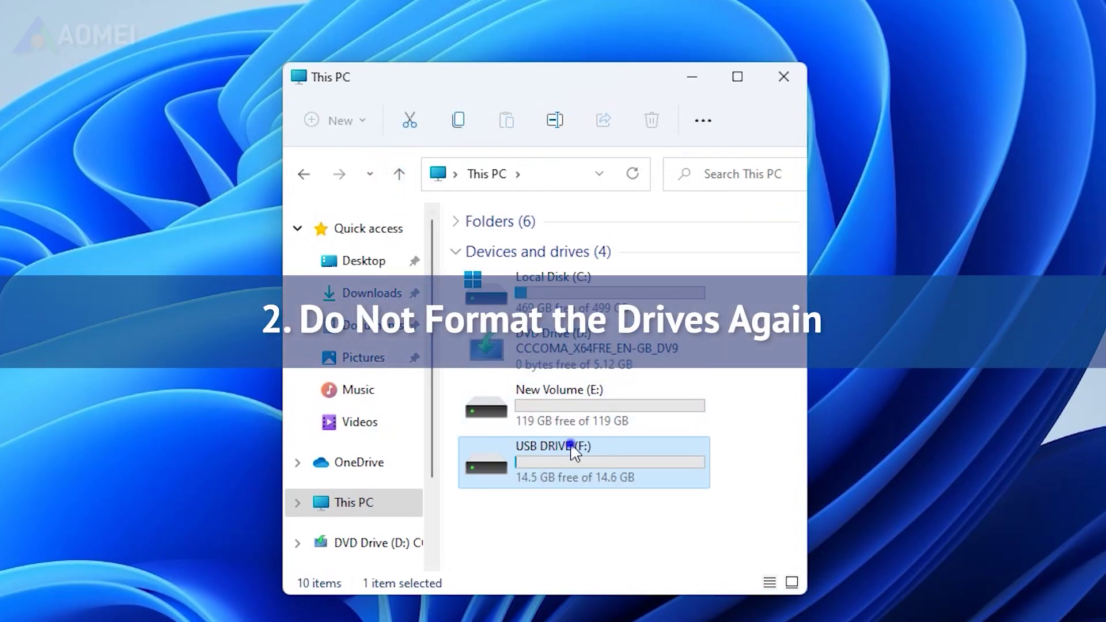
{"action": "right_click", "coordinate": [575, 452]}
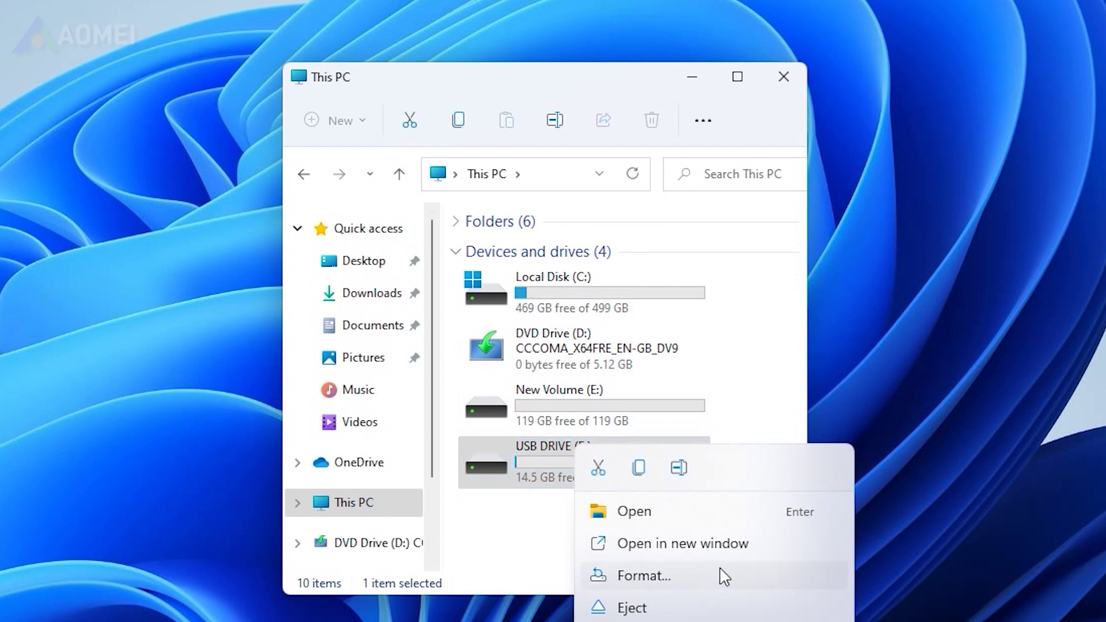
{"action": "left_click", "coordinate": [731, 577]}
{"action": "left_click", "coordinate": [450, 554]}
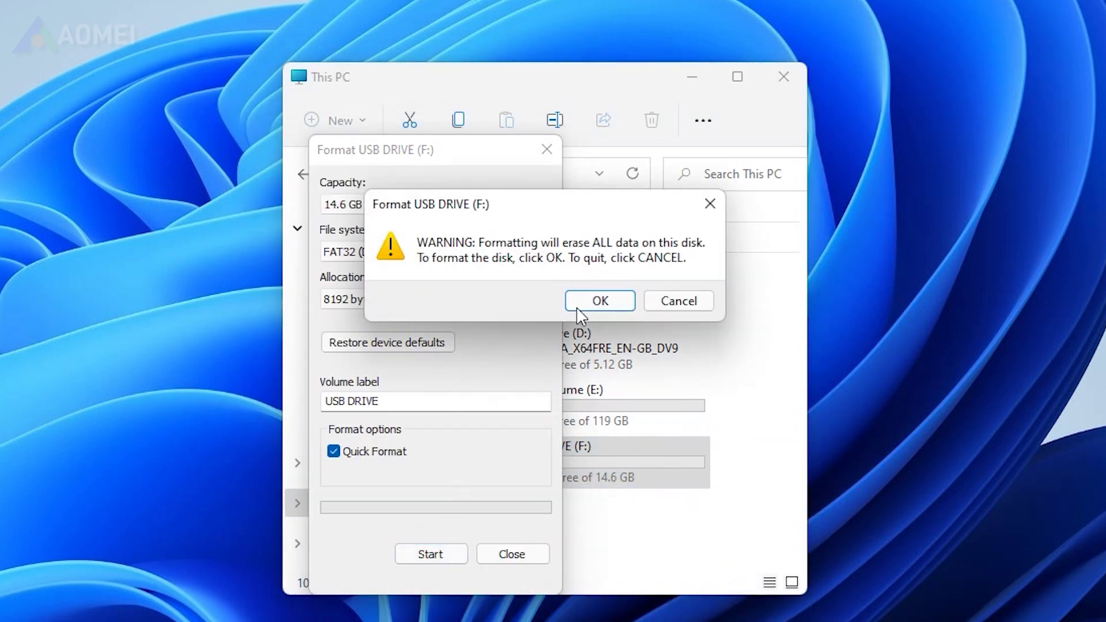
{"action": "left_click", "coordinate": [600, 301]}
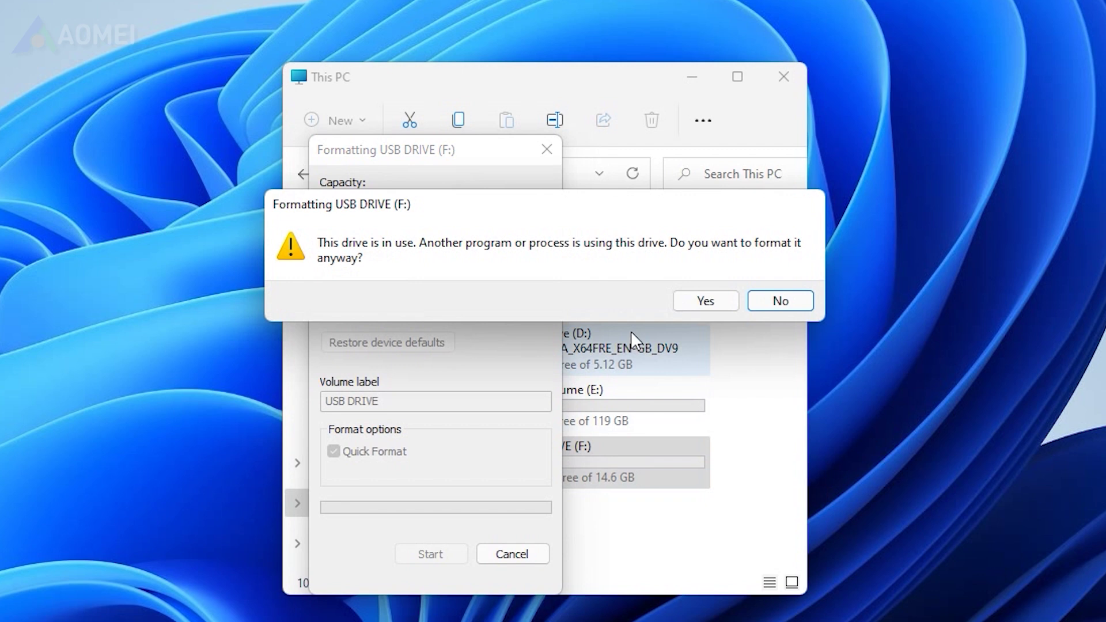
{"action": "left_click", "coordinate": [705, 301]}
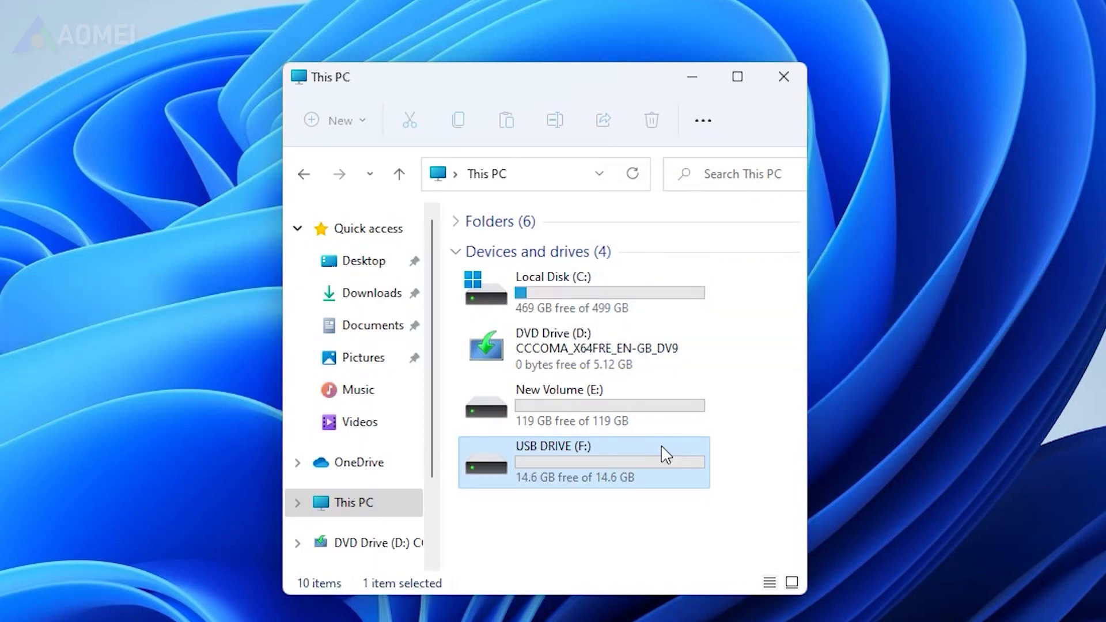
Step: Eject USB DRIVE (F:) from This PC
{"action": "right_click", "coordinate": [664, 451]}
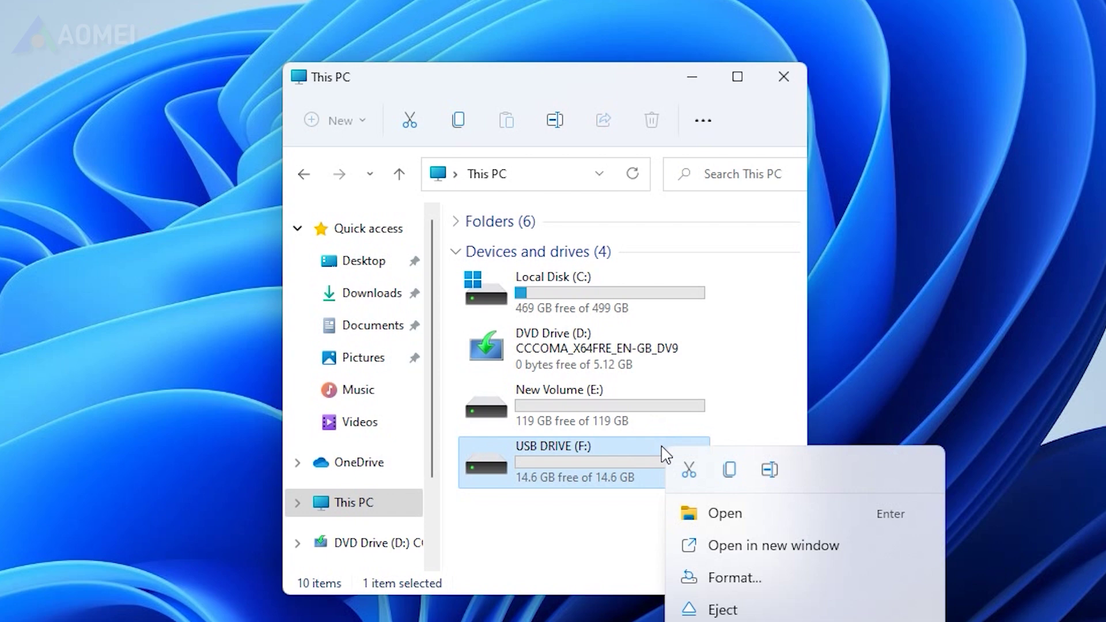
{"action": "left_click", "coordinate": [754, 611]}
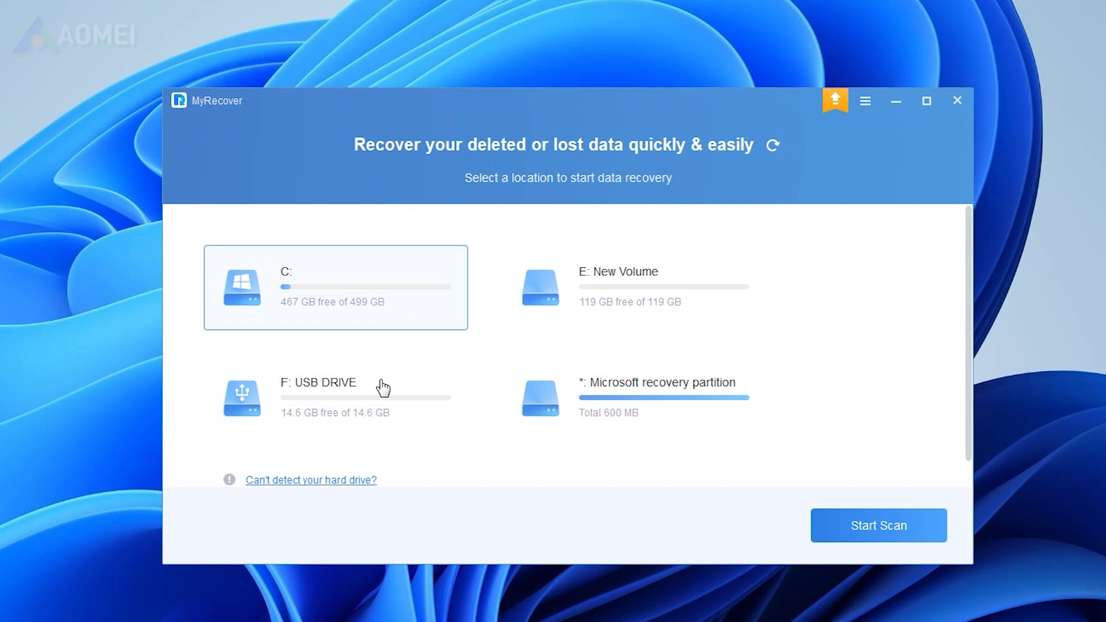
Step: Select the F: USB DRIVE tile in MyRecover and start a scan
{"action": "left_click", "coordinate": [376, 392]}
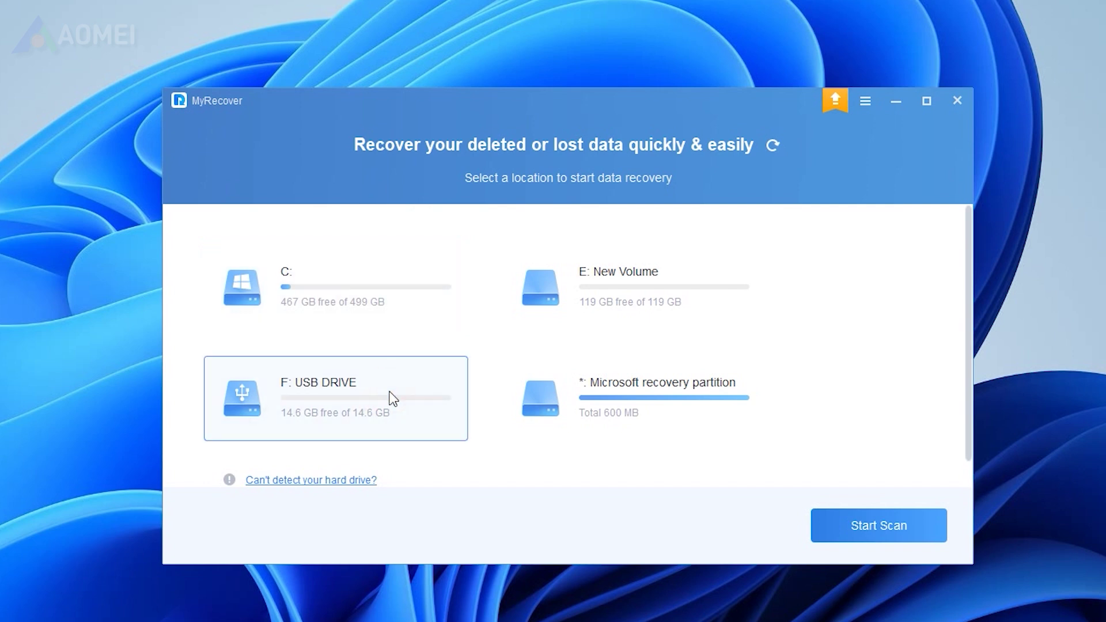
{"action": "left_click", "coordinate": [920, 533]}
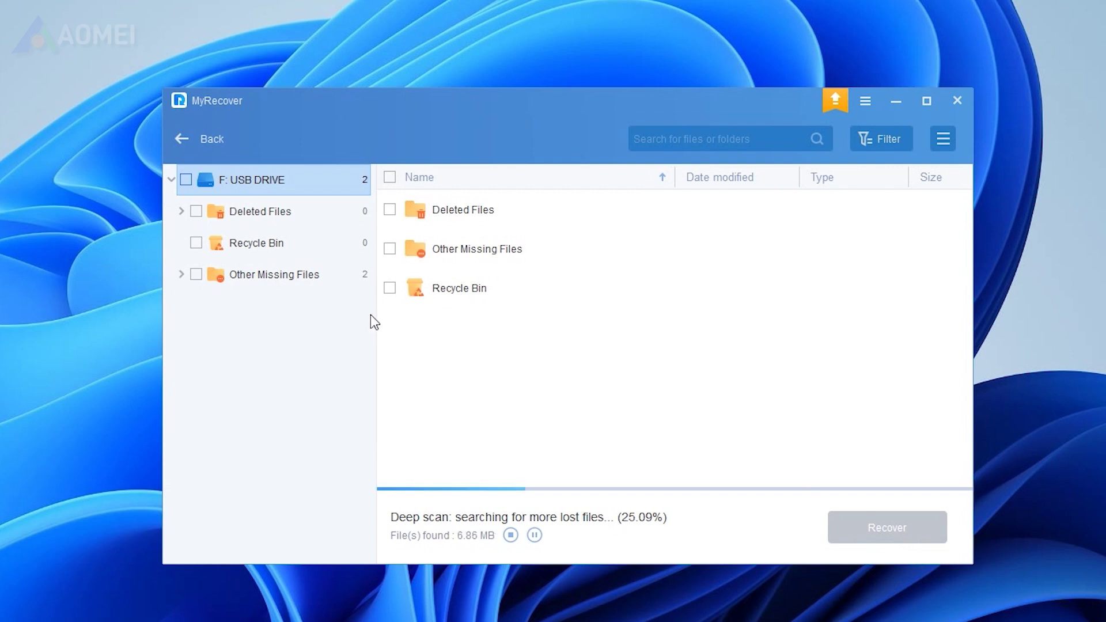
Step: Select all 34 JPG files under Other Missing Files > Images > jpeg and recover them
{"action": "left_click", "coordinate": [274, 276]}
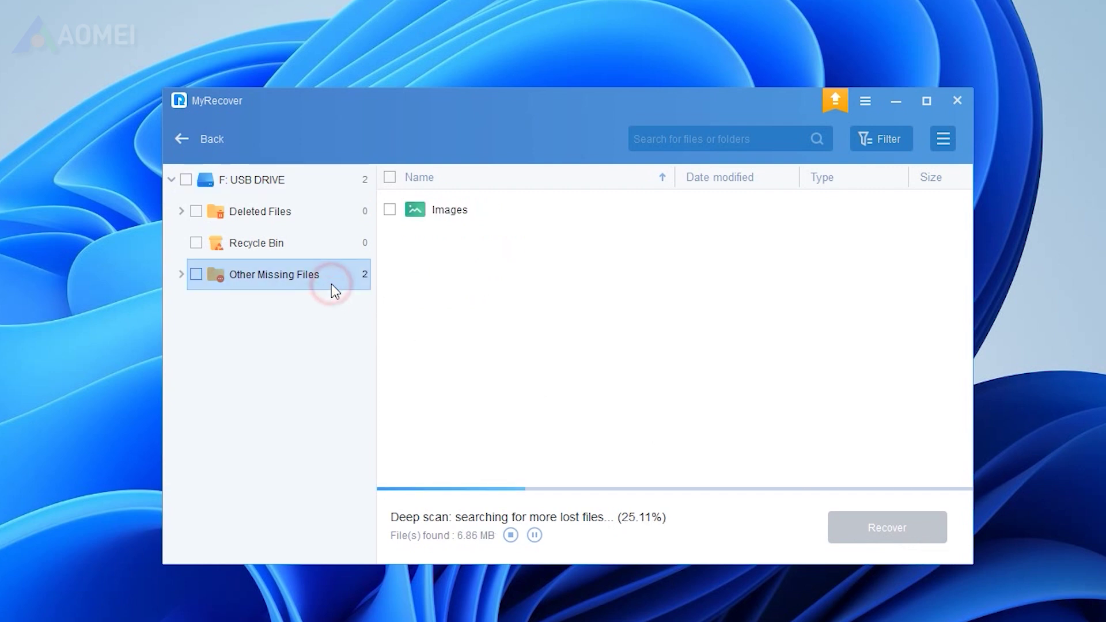
{"action": "double_click", "coordinate": [486, 221]}
{"action": "double_click", "coordinate": [582, 221]}
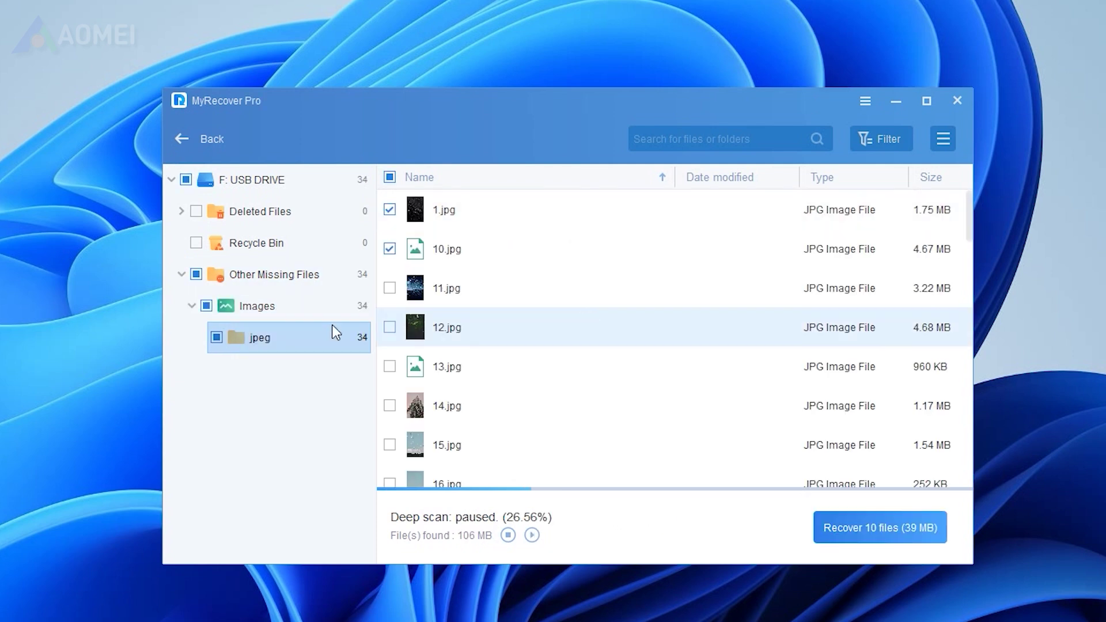
{"action": "left_click", "coordinate": [197, 275]}
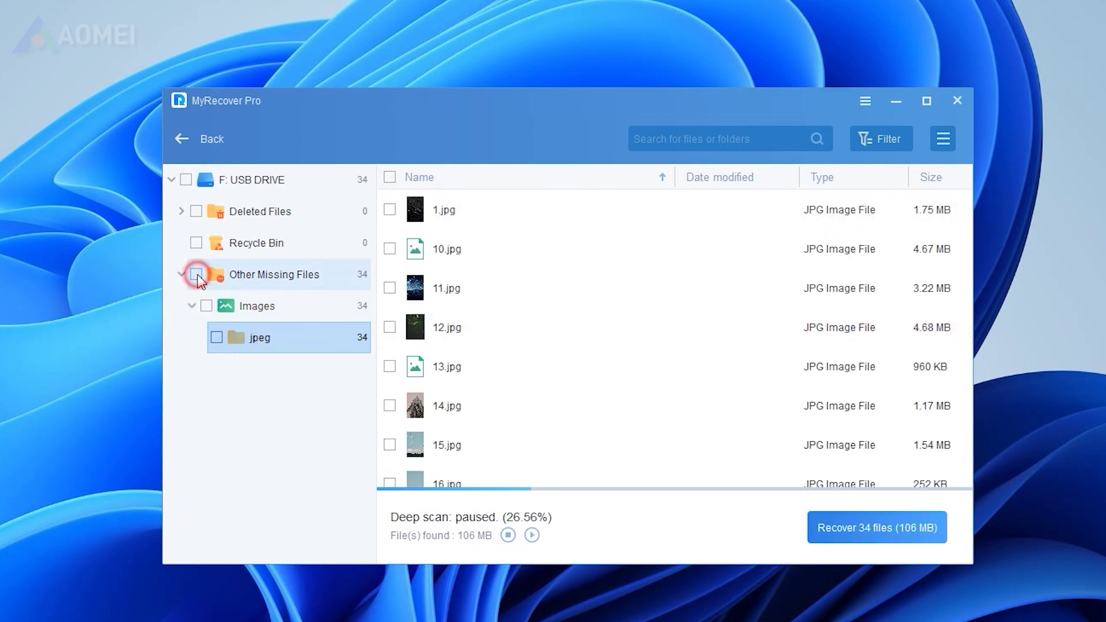
{"action": "scroll", "coordinate": [727, 361], "scroll_direction": "down", "scroll_amount": 3}
{"action": "scroll", "coordinate": [728, 361], "scroll_direction": "down", "scroll_amount": 5}
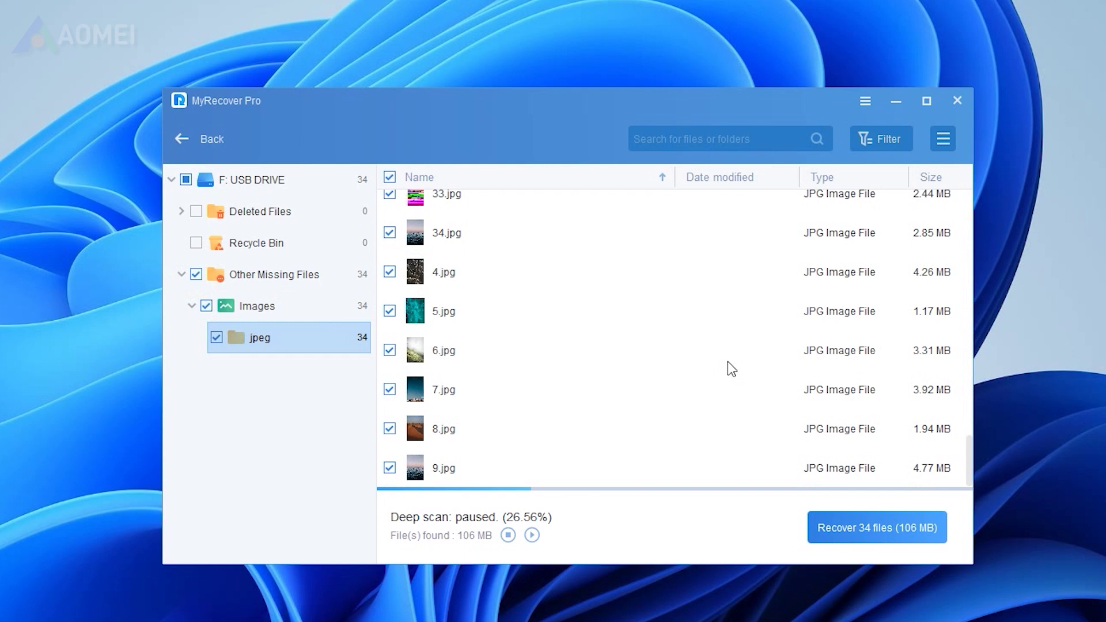
{"action": "left_click", "coordinate": [882, 525]}
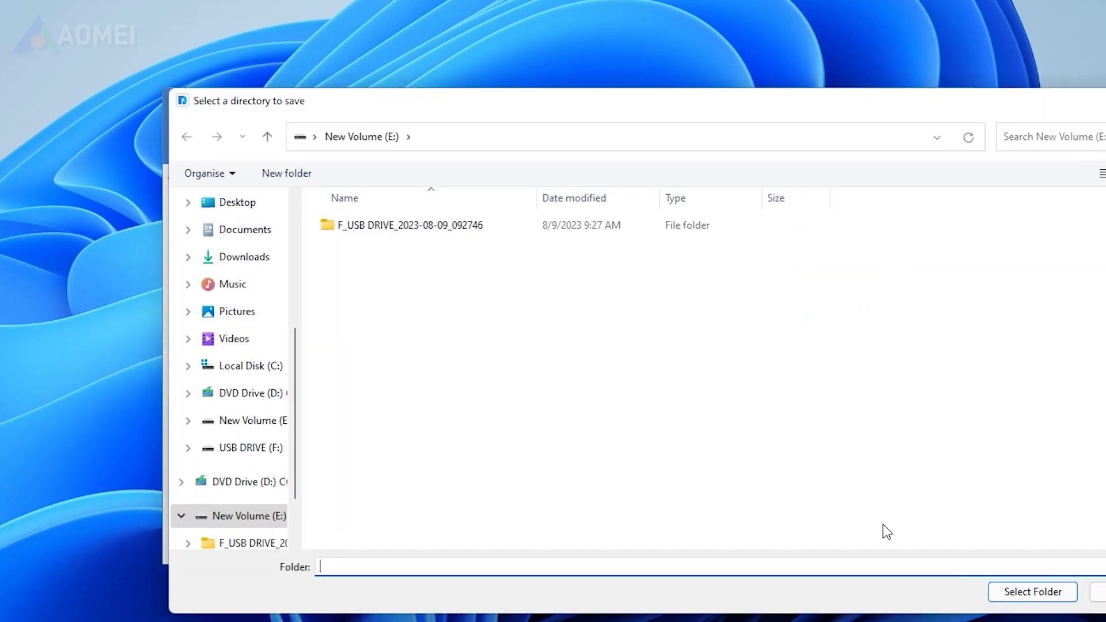
Step: Save the 34 recovered JPG files to New Volume (E:) and dismiss the success message
{"action": "left_click", "coordinate": [1024, 596]}
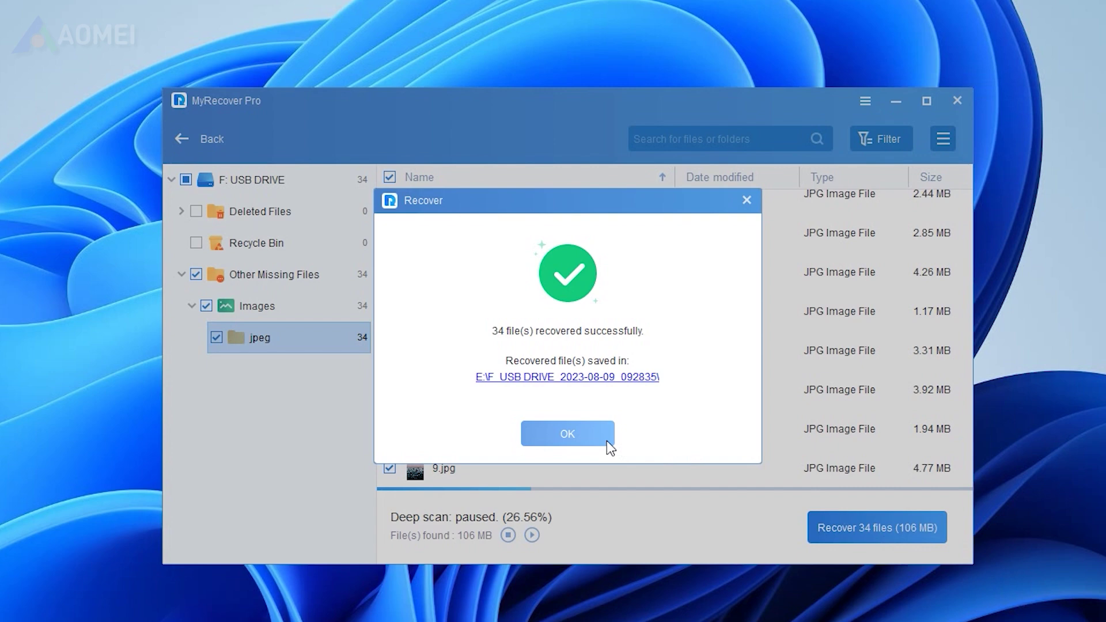
{"action": "left_click", "coordinate": [567, 433]}
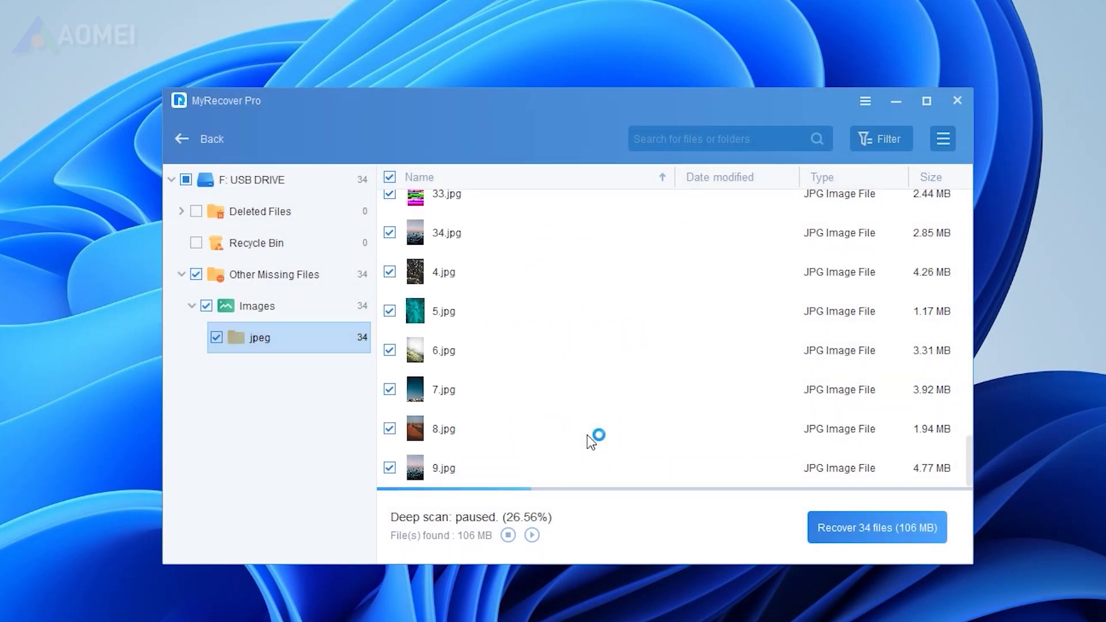